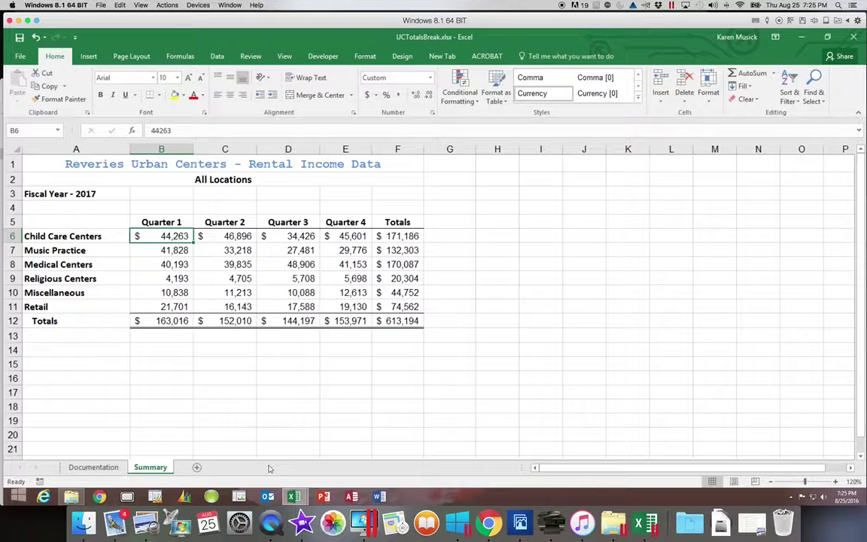
On the Documentation sheet, start a hyperlink in cell A8 that targets the existing file UCMemo.docx.
left_click(94, 468)
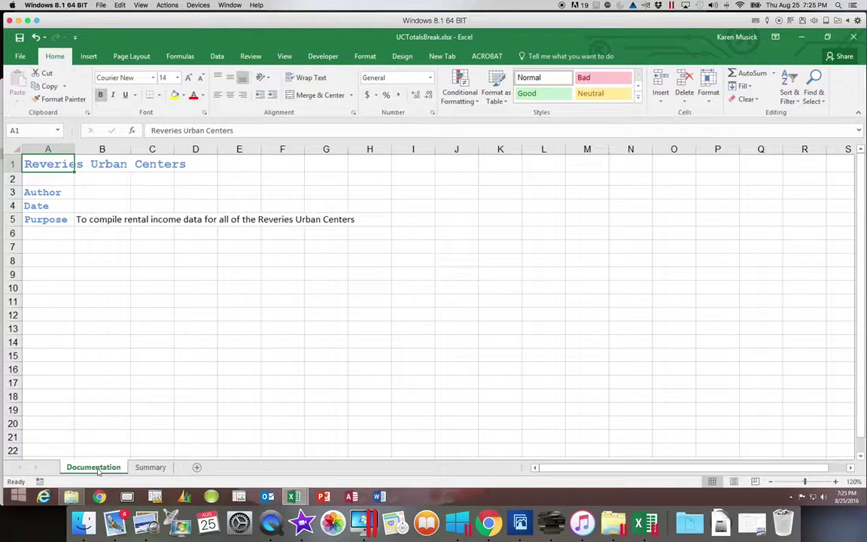
left_click(59, 261)
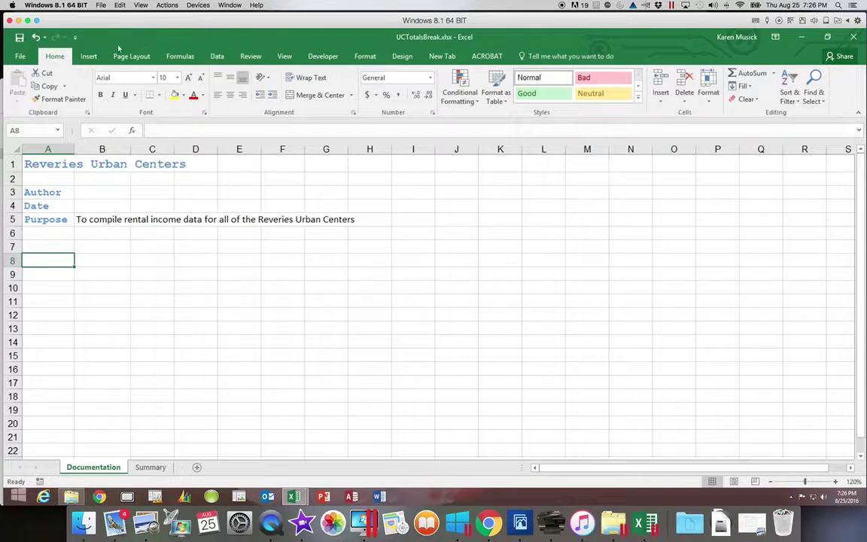
left_click(90, 56)
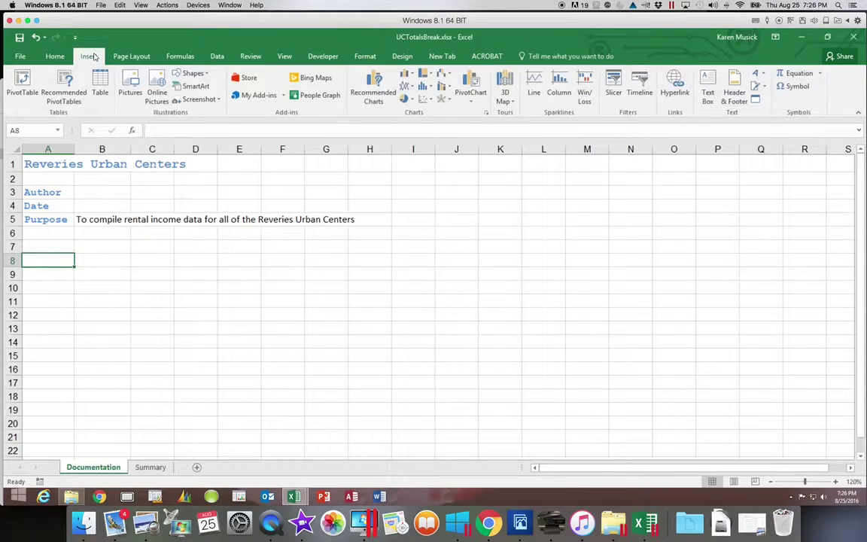
left_click(674, 92)
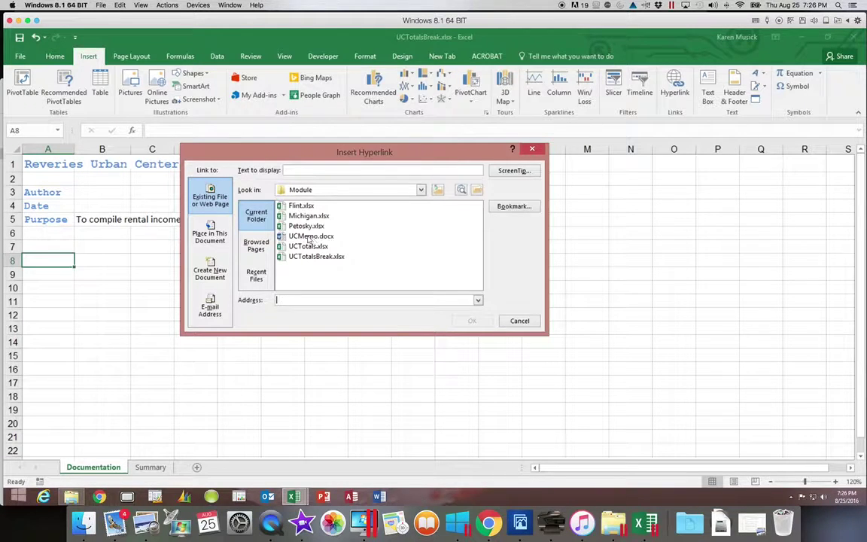
left_click(308, 236)
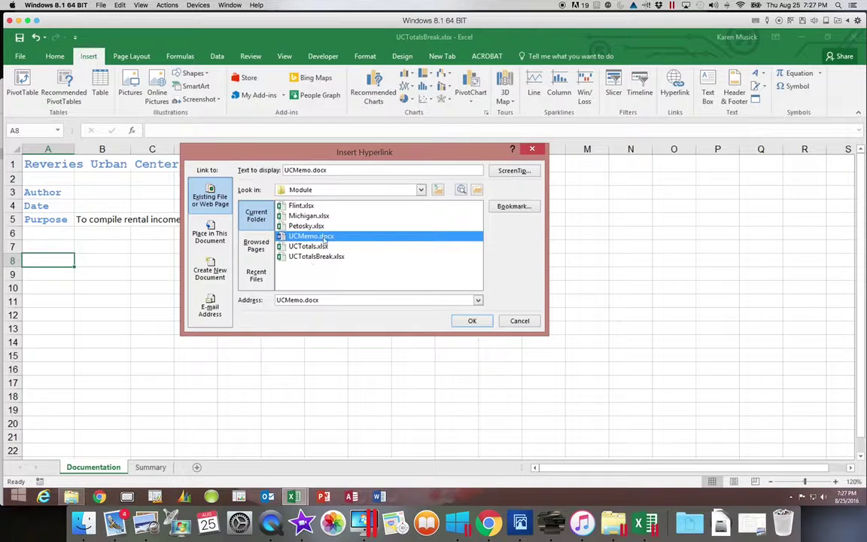
Set the hyperlink's display text to "Click here to read the Executive Memo" and insert it.
left_click(328, 170)
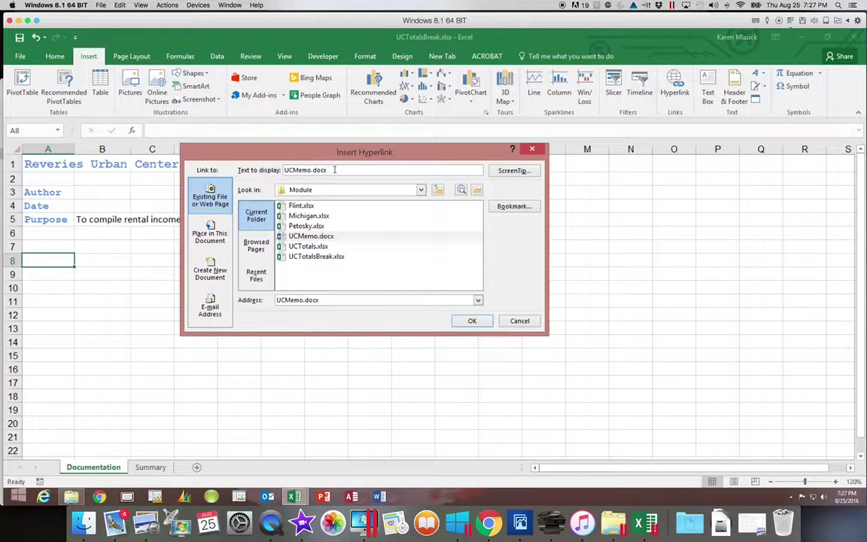
left_click(318, 167)
left_click(318, 169)
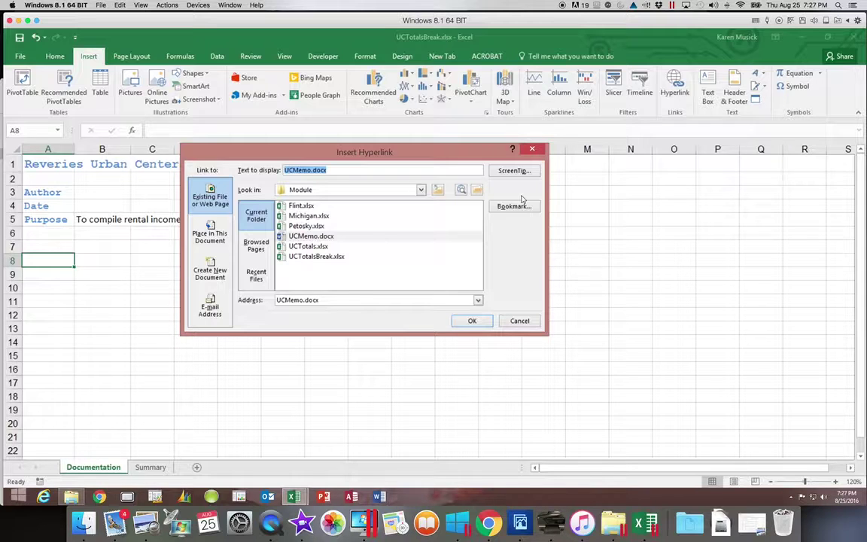
type("Cl")
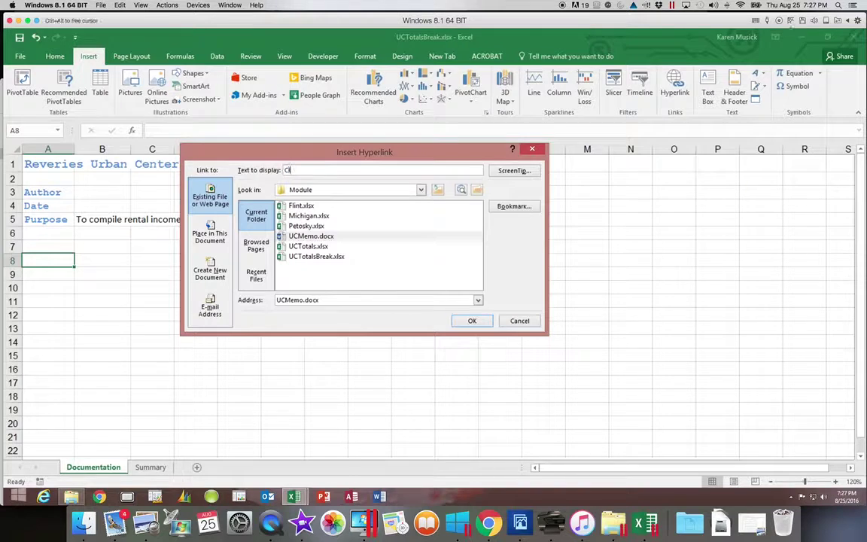
type("ick here to read the Executive ")
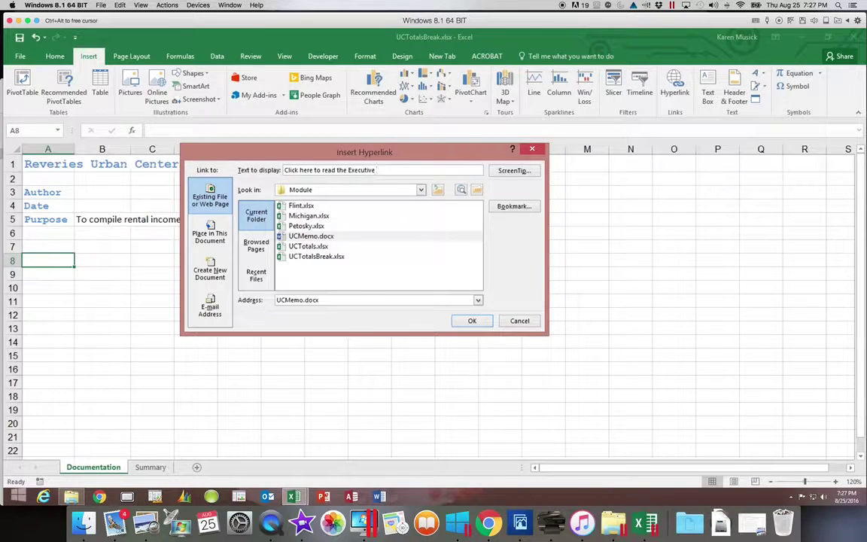
type("Memo")
left_click(473, 321)
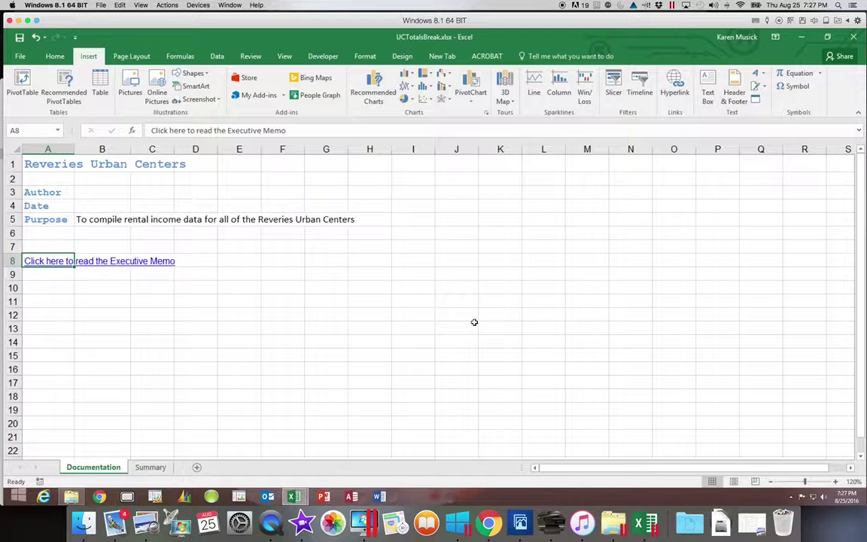
Follow the Executive Memo hyperlink, look through UCMemo.docx in Word, and close it to return to the workbook.
scroll(474, 322, "right", 10)
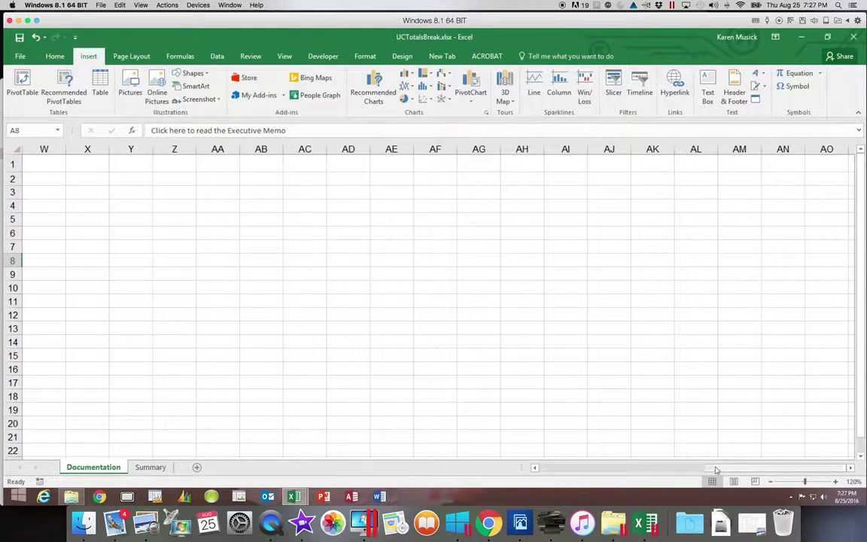
scroll(661, 422, "left", 10)
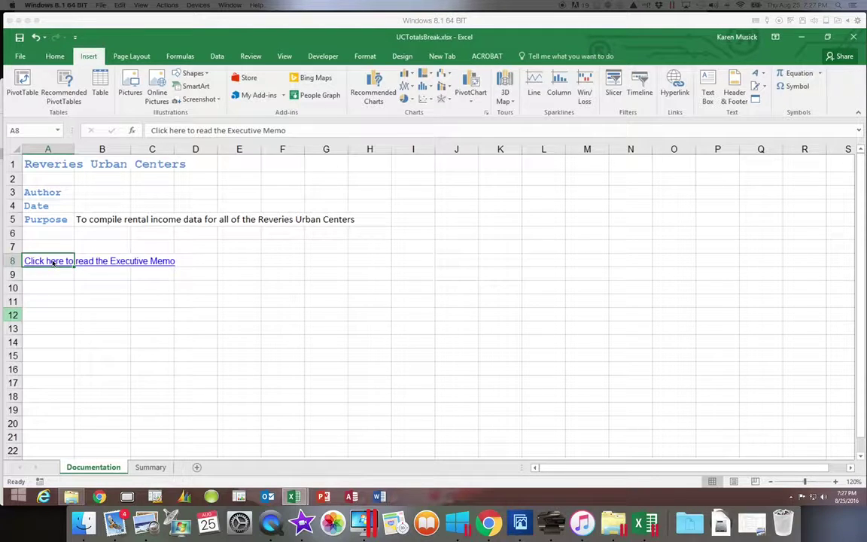
left_click(53, 286)
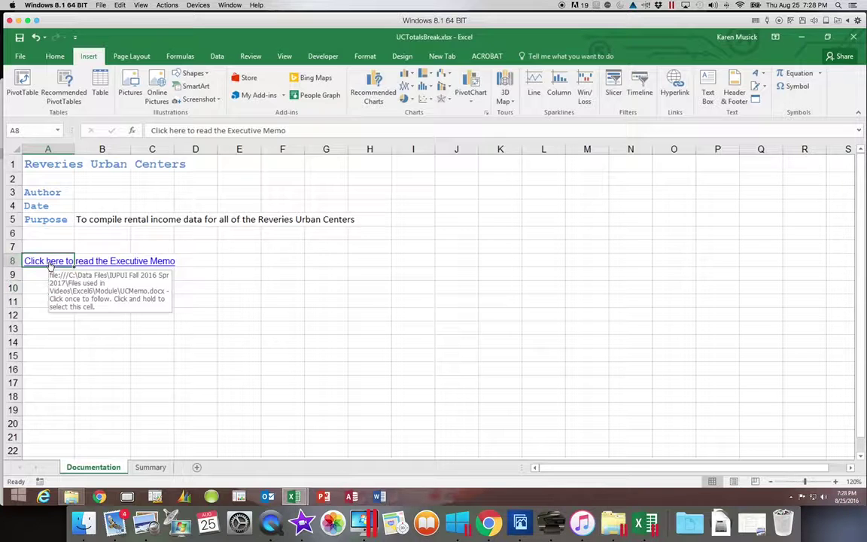
left_click(48, 262)
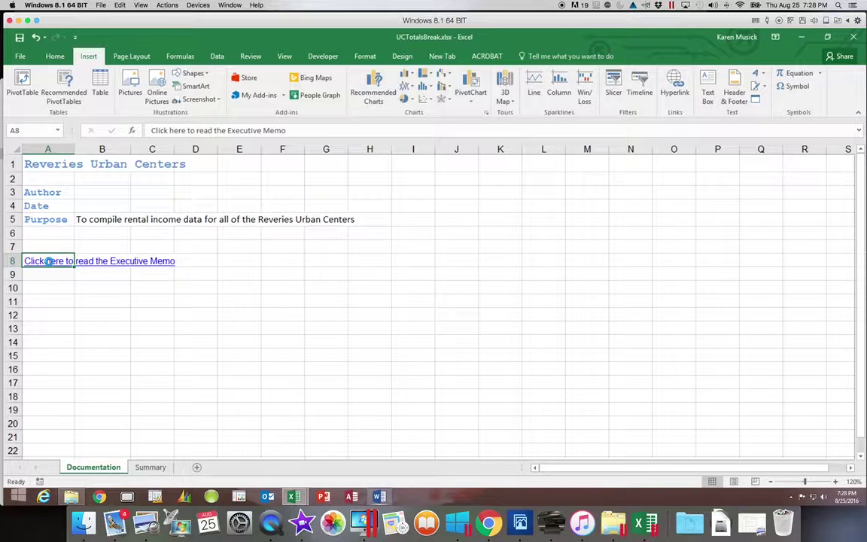
left_click(48, 262)
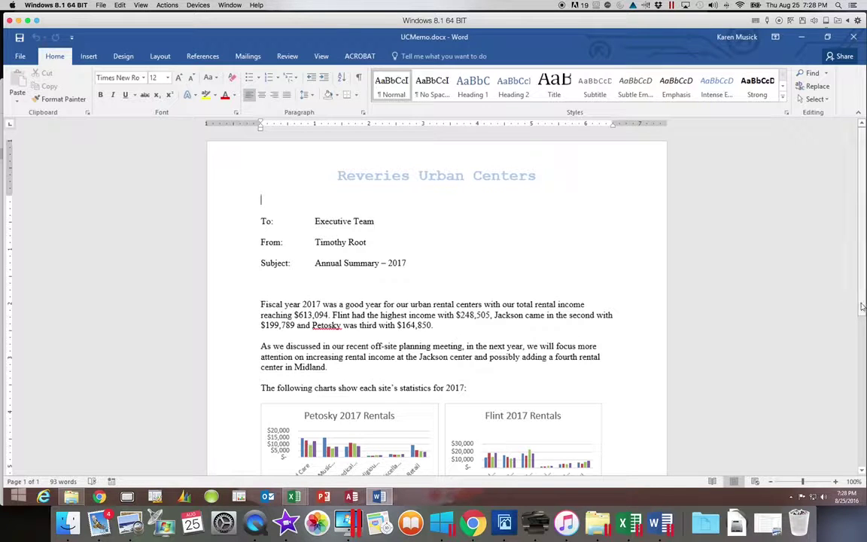
left_click_drag(862, 307, 863, 238)
left_click(852, 37)
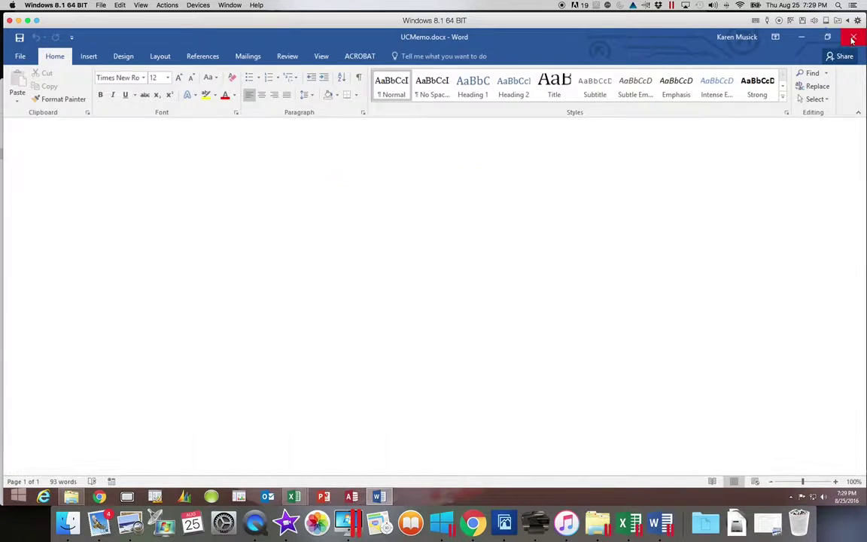
left_click(852, 37)
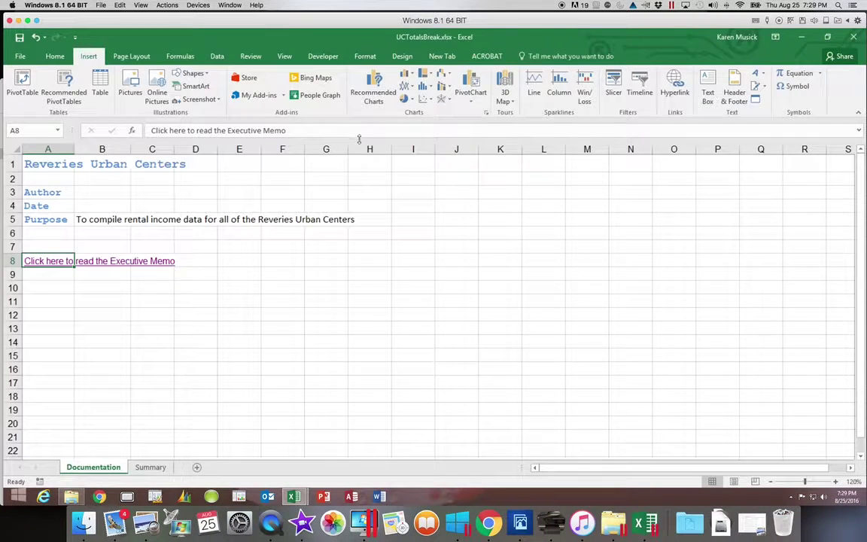
Edit the hyperlink in cell A8 to add the ScreenTip "Click to view the Executive Summary for 2017".
right_click(58, 265)
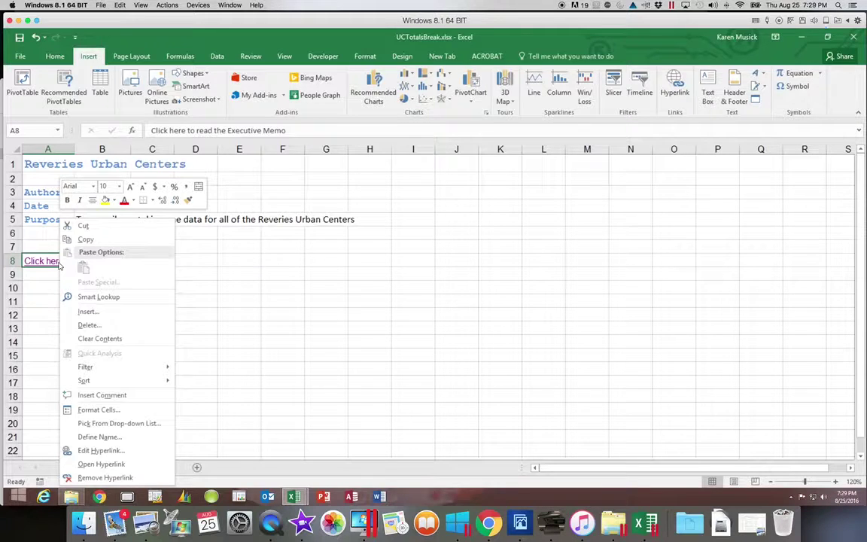
left_click(89, 451)
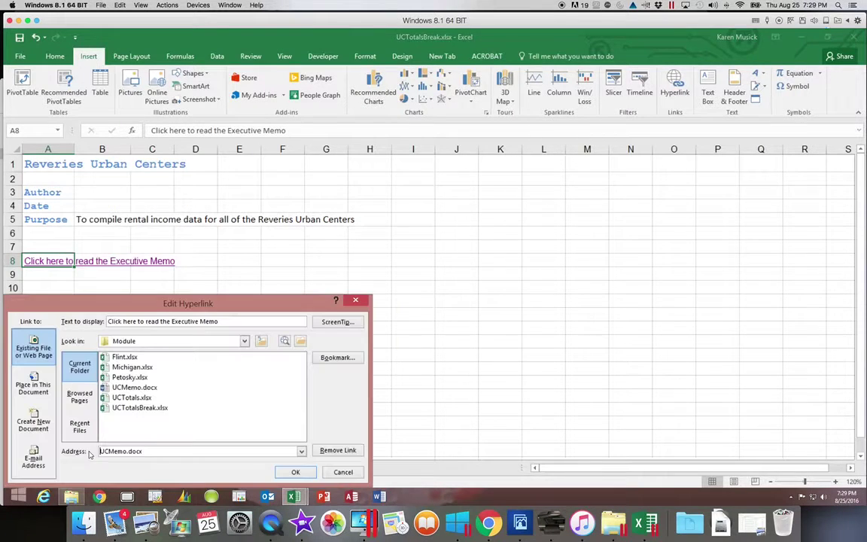
left_click(338, 322)
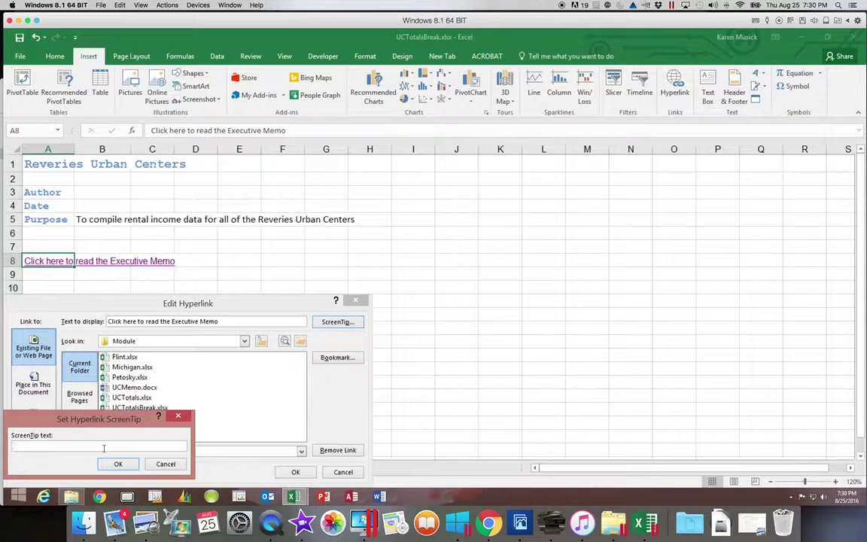
type("Click")
type("to view the Ex")
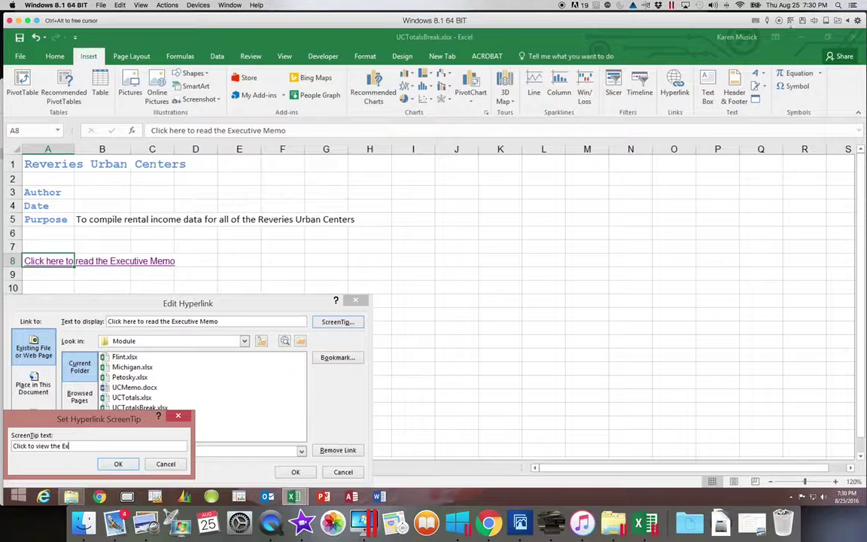
type("ecutive Summary for 2017")
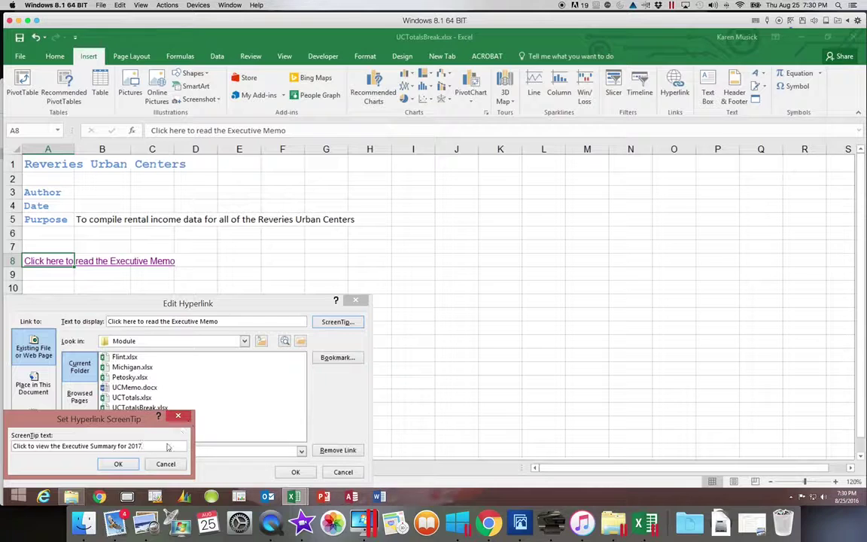
left_click(122, 465)
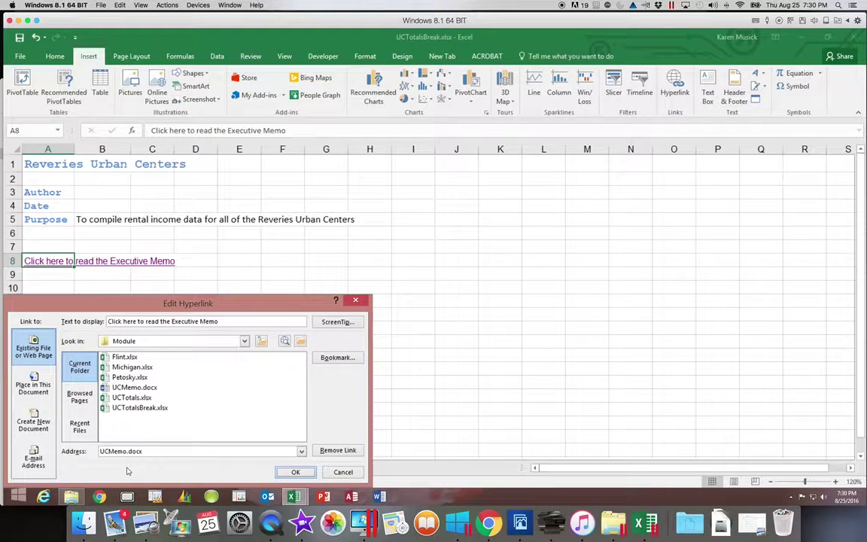
left_click(294, 473)
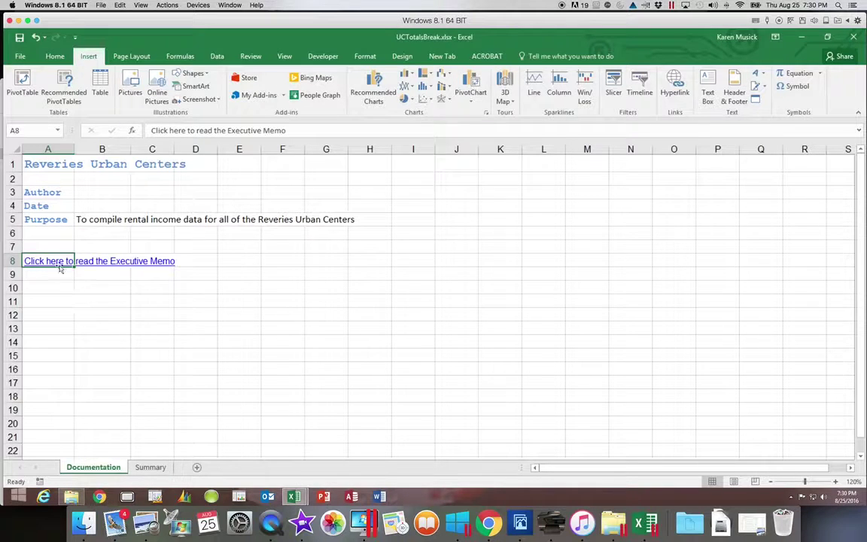
mouse_move(59, 262)
Insert a hyperlink in cell A10 to cell A1 of the Summary sheet with display text Summary!A1, and follow it.
left_click(43, 287)
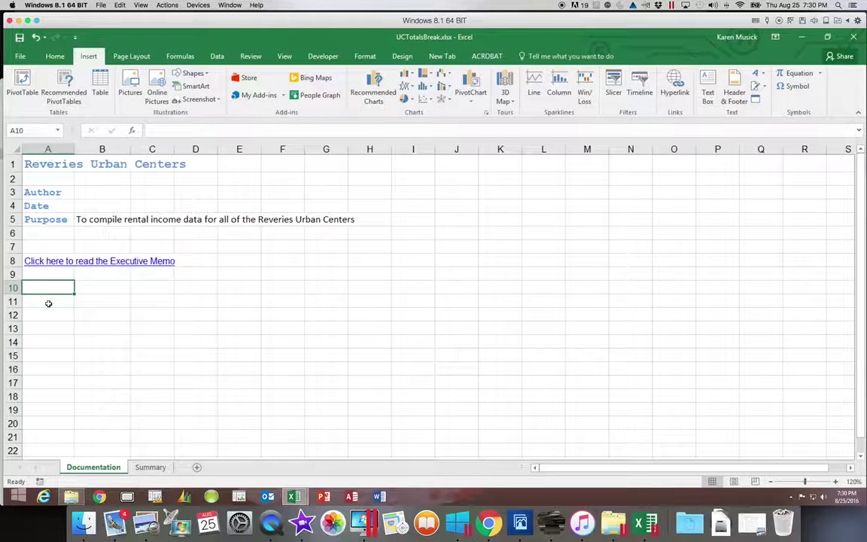
scroll(107, 317, "right", 2)
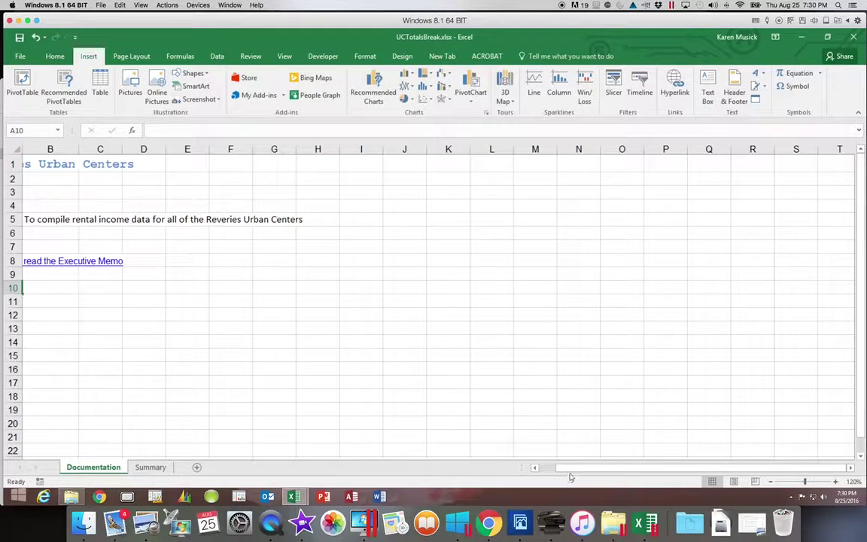
left_click_drag(572, 468, 536, 523)
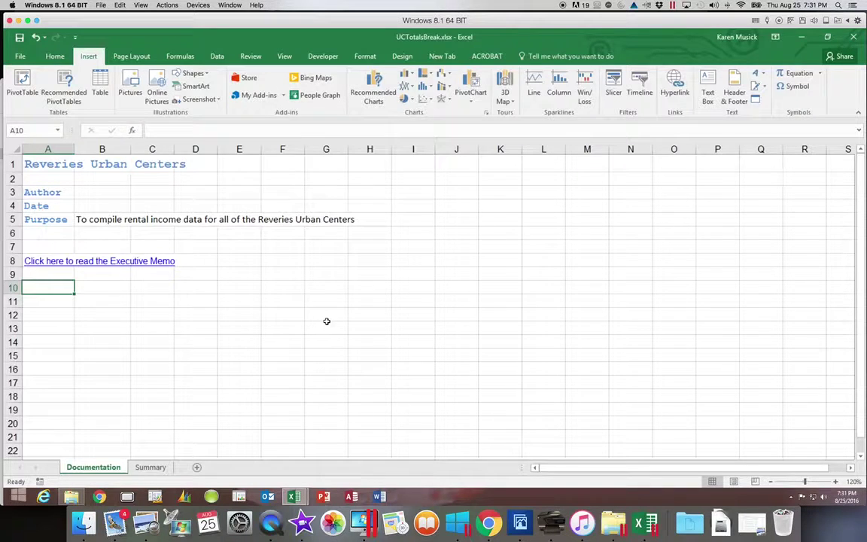
scroll(113, 296, "right", 3)
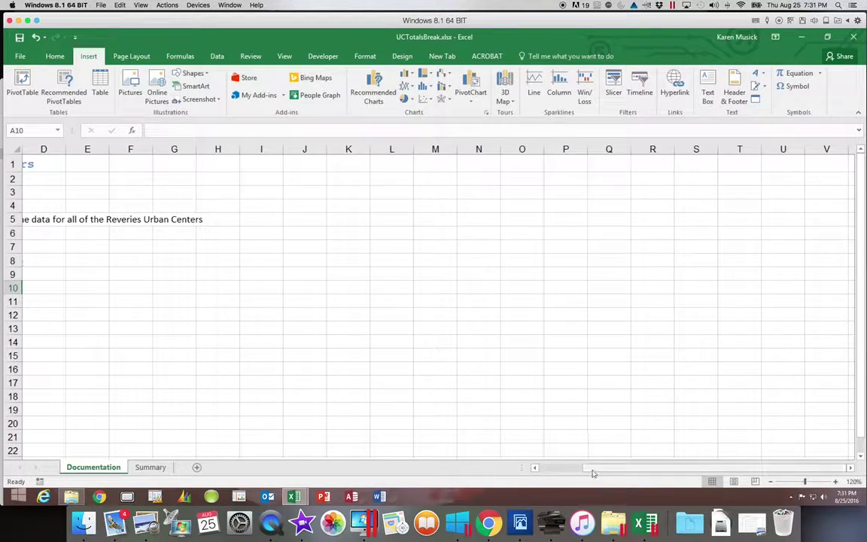
left_click_drag(592, 473, 526, 464)
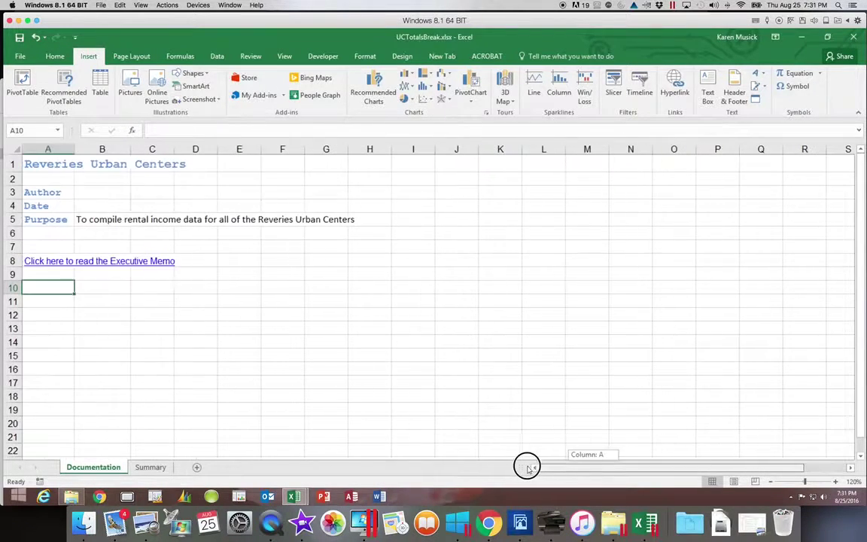
left_click(674, 89)
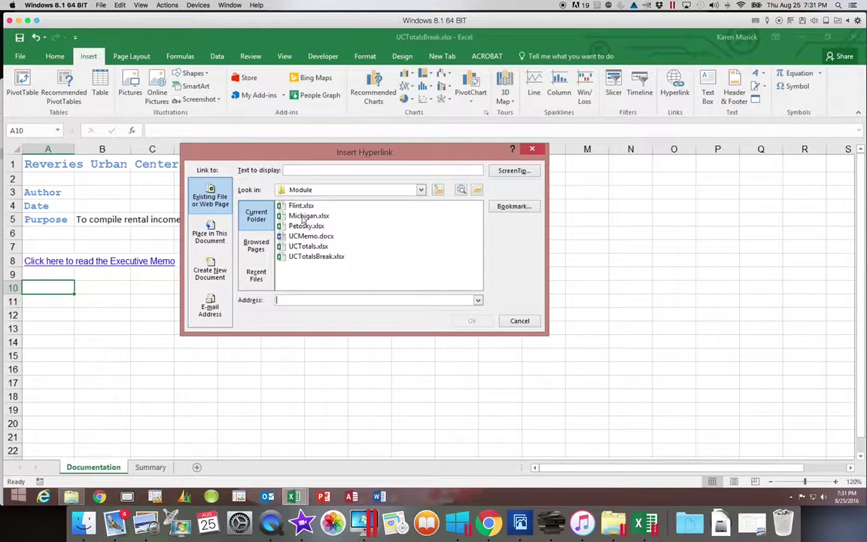
left_click(210, 229)
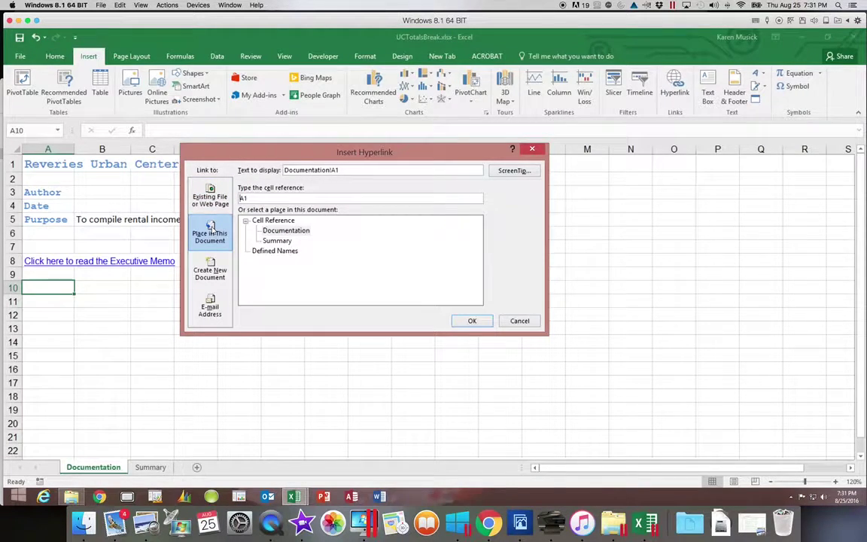
left_click(278, 242)
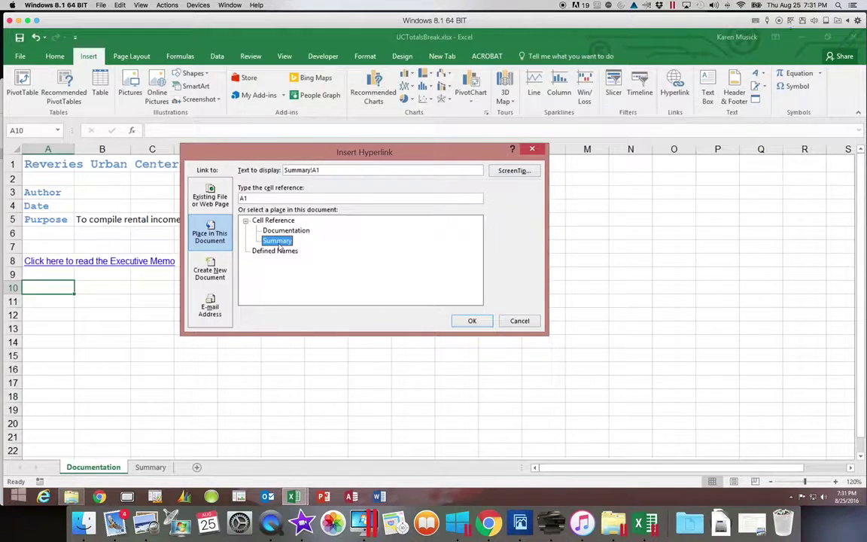
left_click(248, 198)
left_click(148, 467)
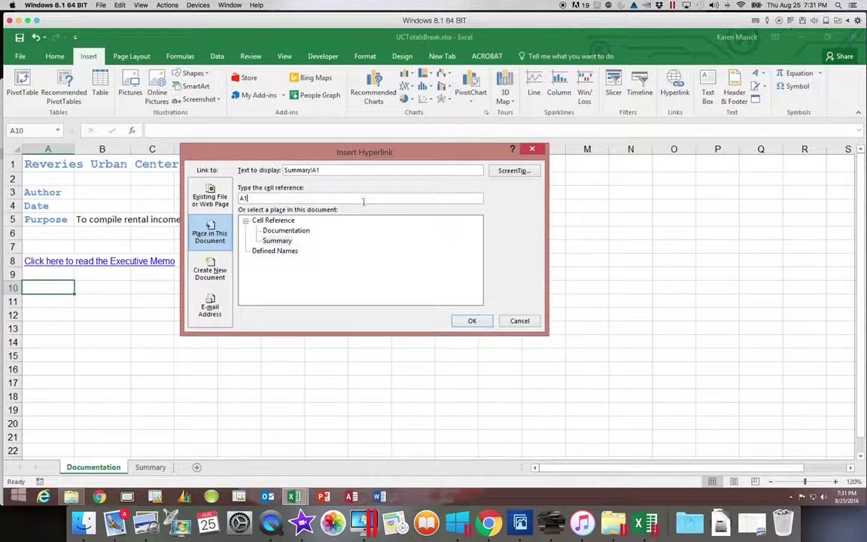
left_click(474, 322)
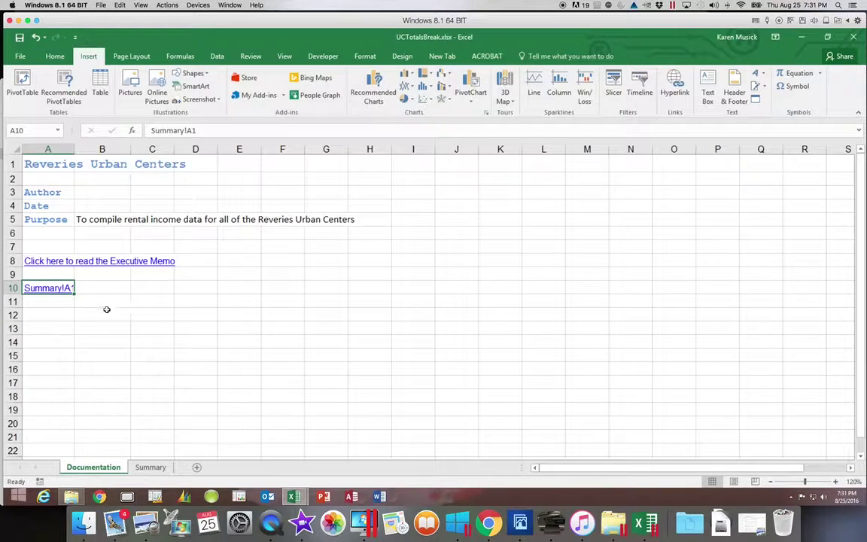
left_click(59, 293)
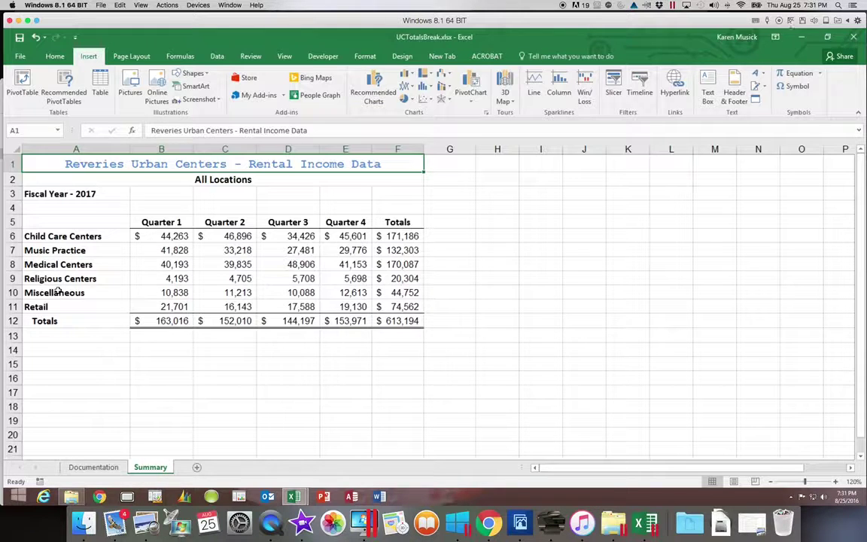
Return from the Summary sheet to the Documentation sheet.
scroll(88, 301, "right", 2)
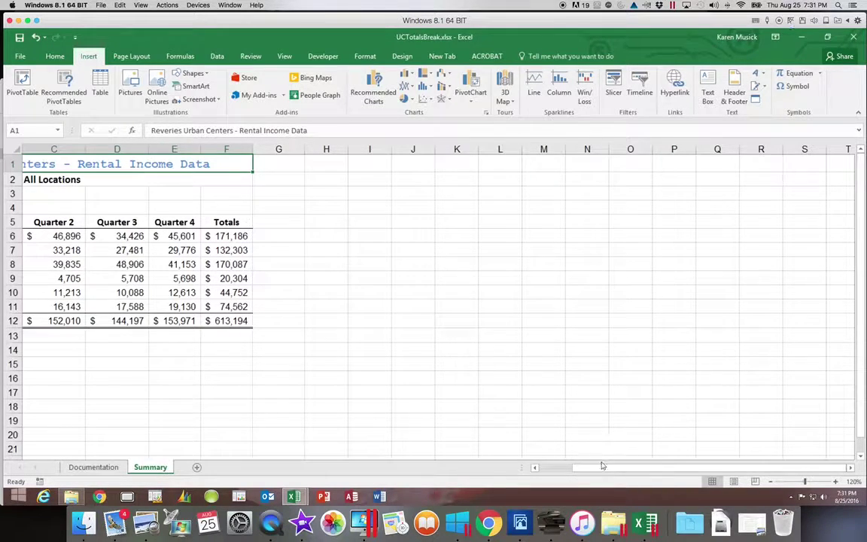
left_click_drag(602, 466, 580, 464)
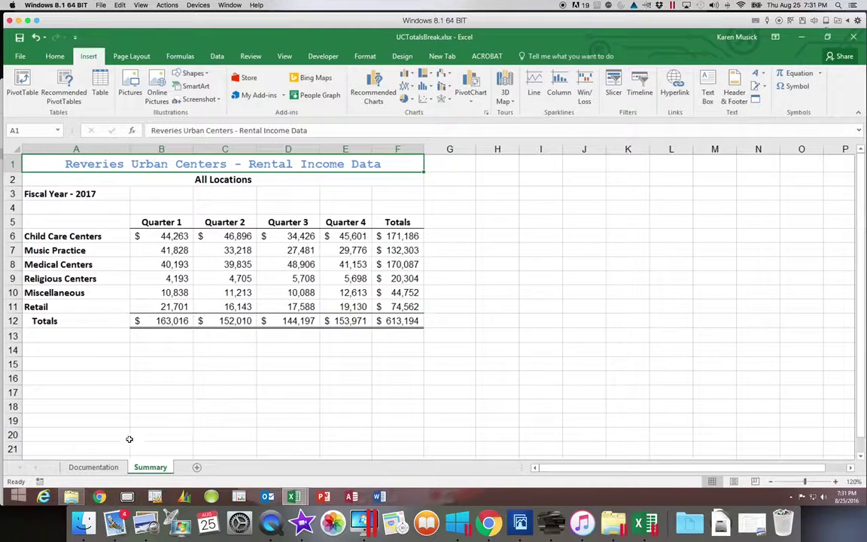
left_click(94, 467)
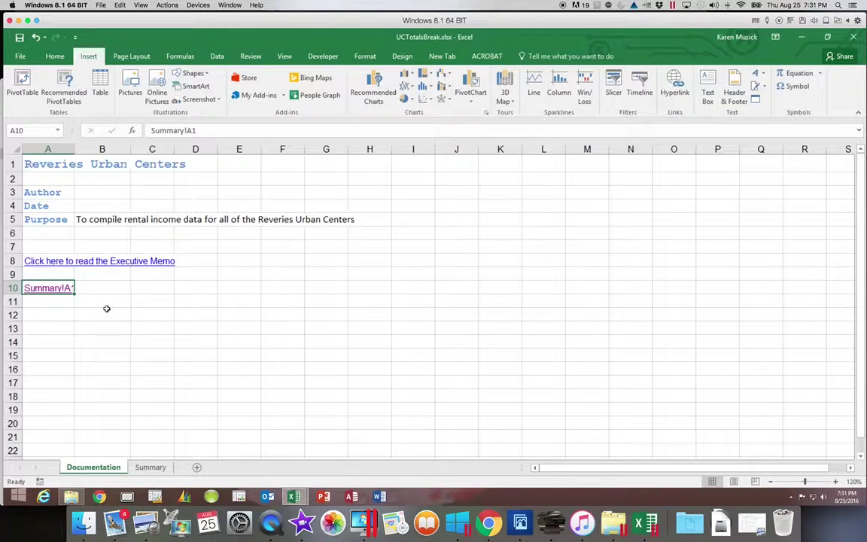
right_click(63, 293)
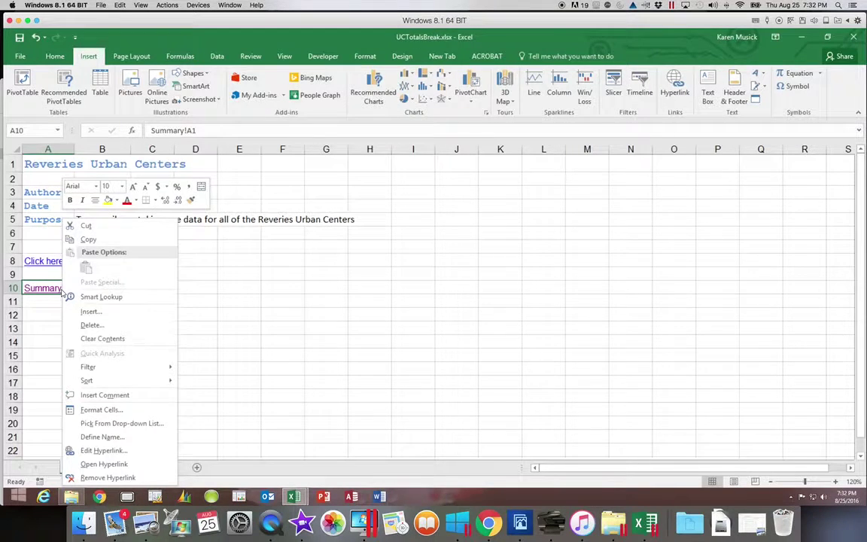
scroll(63, 293, "right", 15)
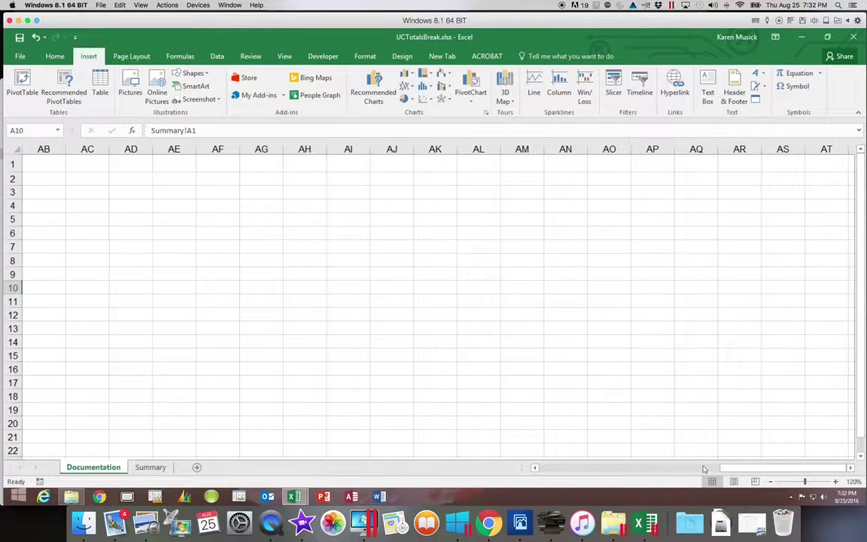
left_click_drag(704, 469, 540, 472)
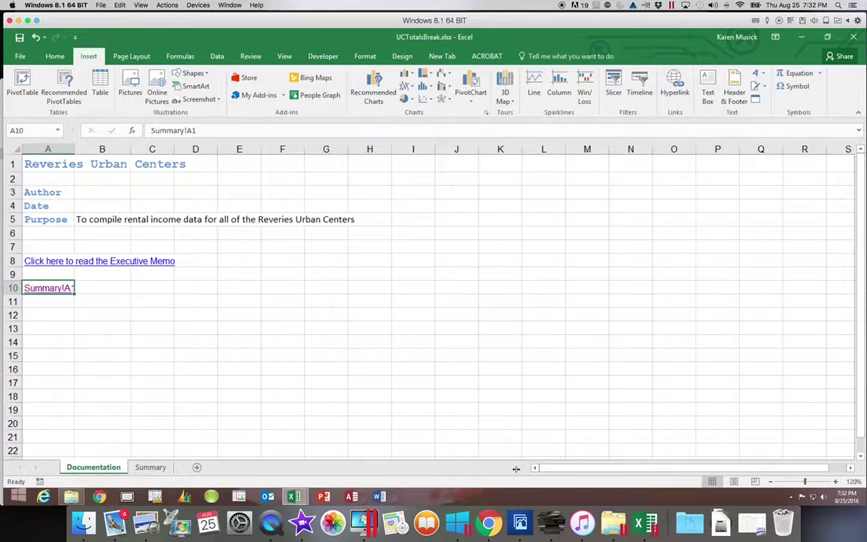
Edit the hyperlink in cell A10 to display "Go to Summary Worksheet" and point to cell A15 of the Summary sheet.
right_click(60, 294)
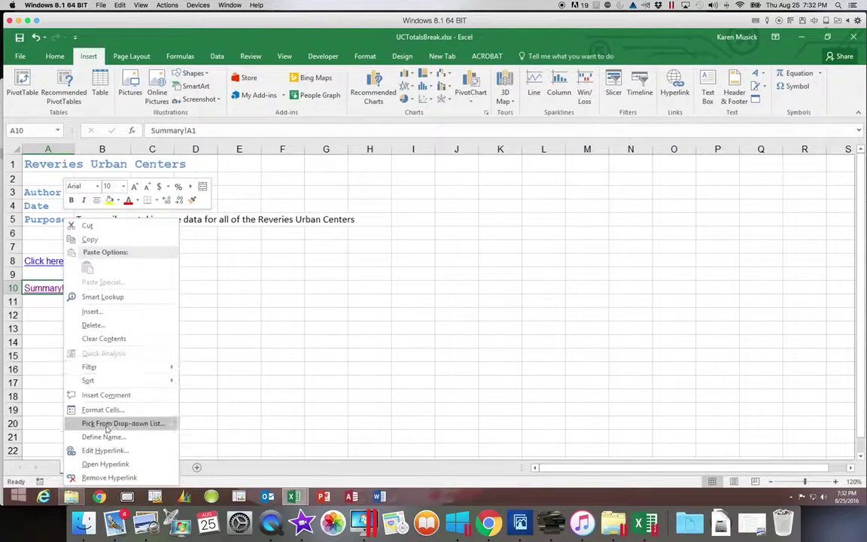
left_click(105, 450)
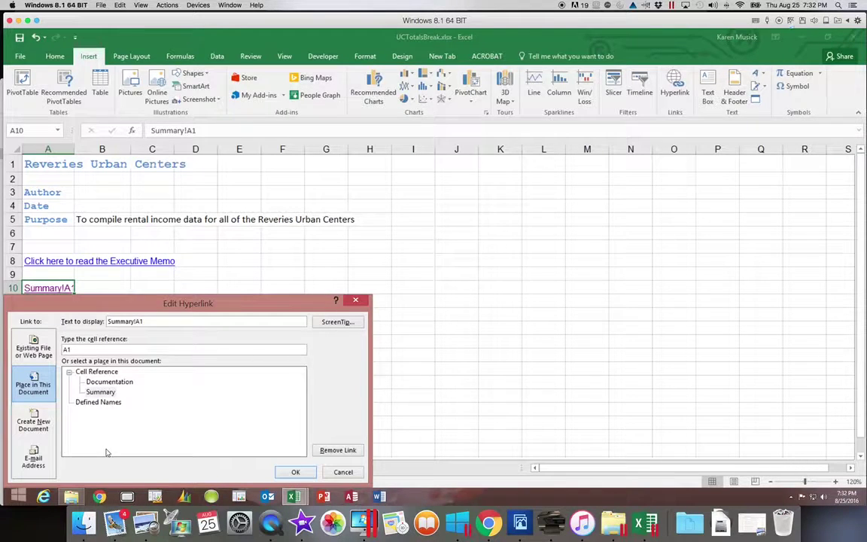
double_click(122, 321)
type("Go to Summa")
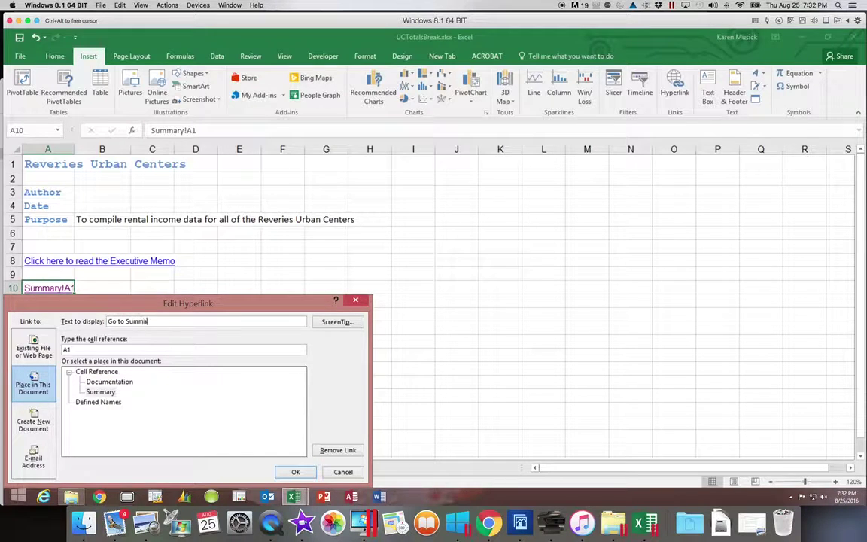
type("ry Worksheet")
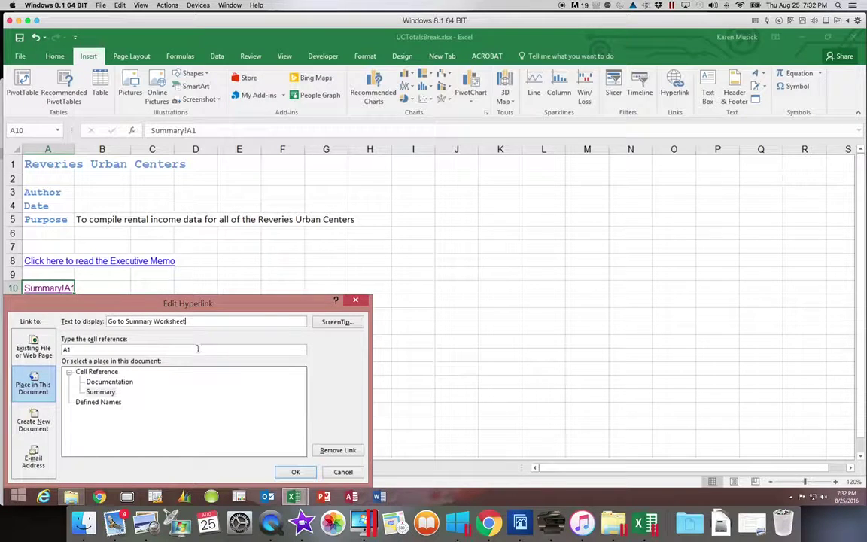
double_click(75, 349)
type("A15")
Add the ScreenTip "Click here to go to the Summary Worksheet cell A15" to the hyperlink and apply the edits.
left_click(338, 321)
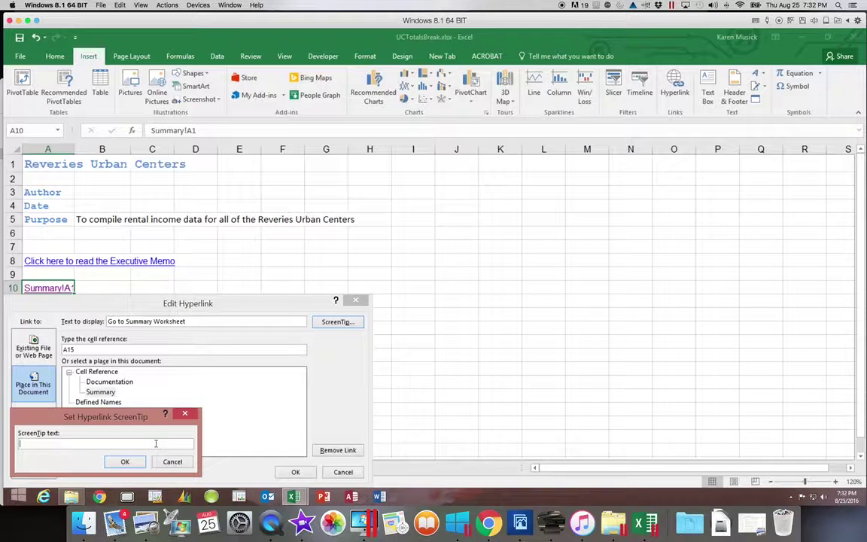
left_click(155, 443)
type("G")
type("Click t")
type("ere t")
type("o go")
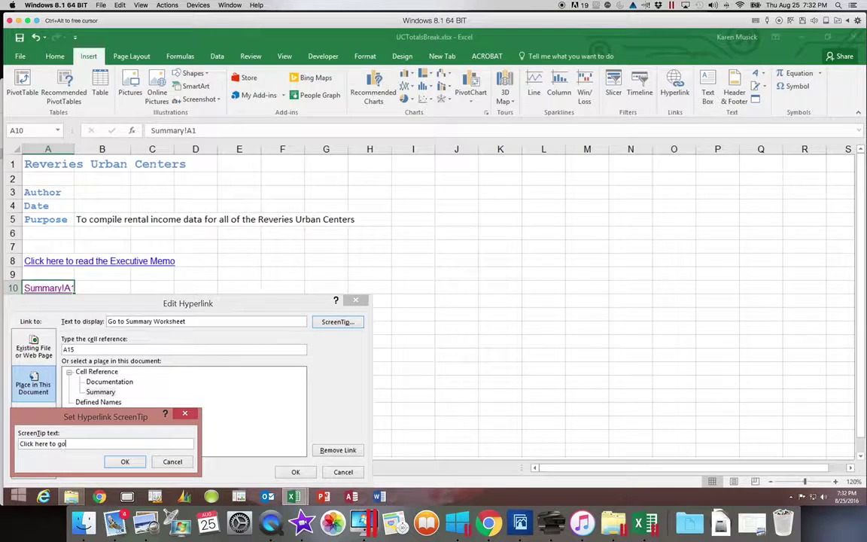
key("BackSpace")
type("o to the Summary Worksheet")
key("BackSpace")
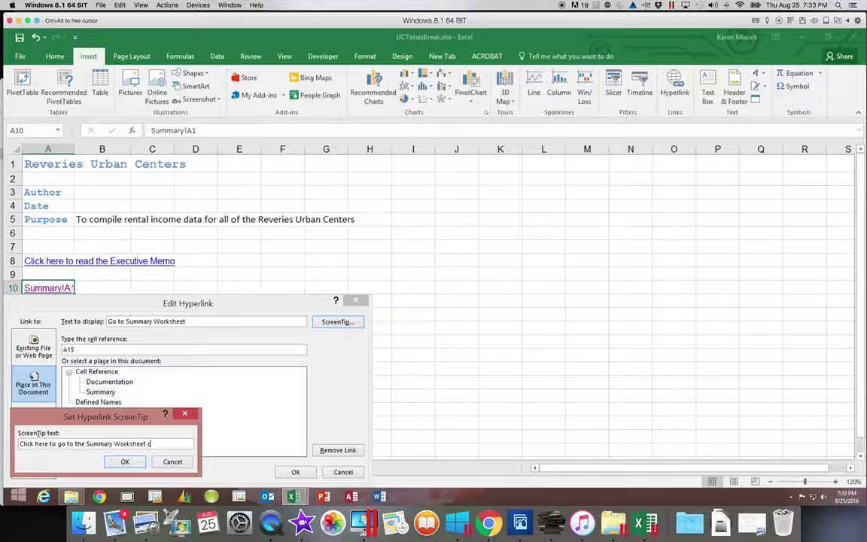
type("cell A15")
left_click(125, 462)
left_click(295, 472)
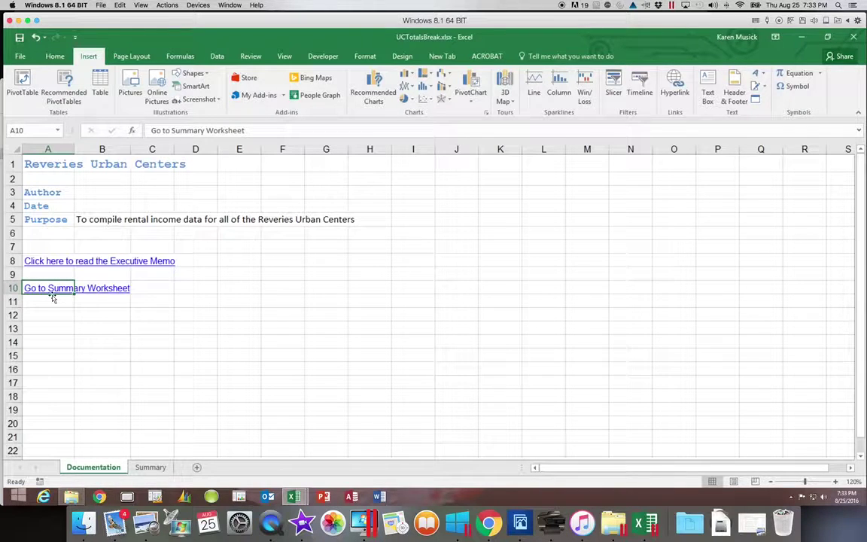
Check the ScreenTip on the A10 hyperlink and test the link, returning to the Documentation sheet.
mouse_move(53, 296)
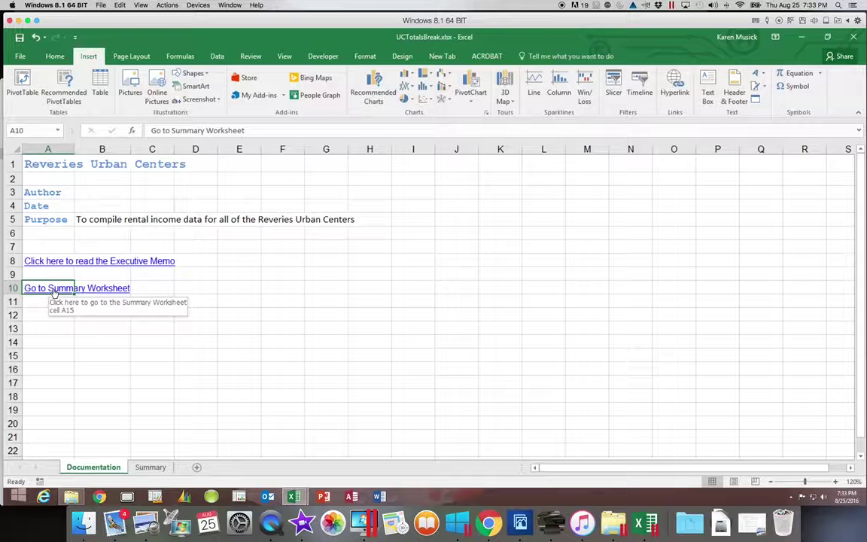
left_click(54, 293)
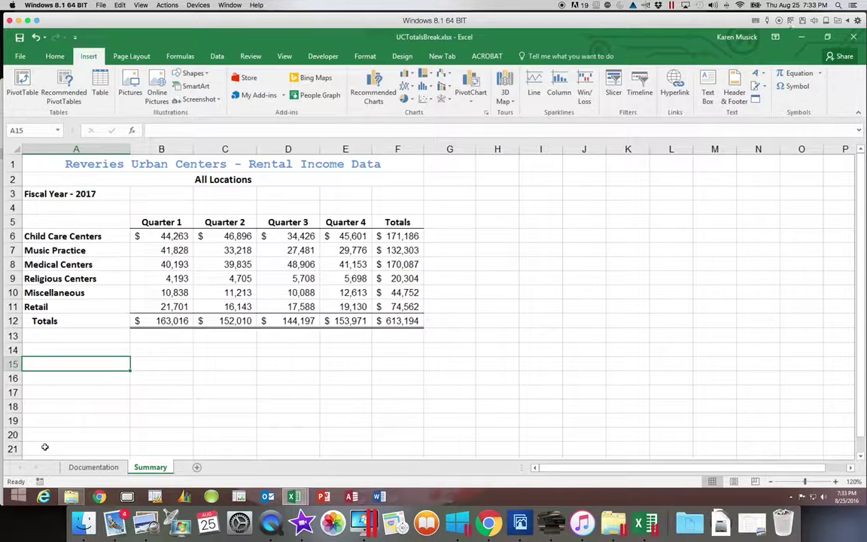
left_click(112, 469)
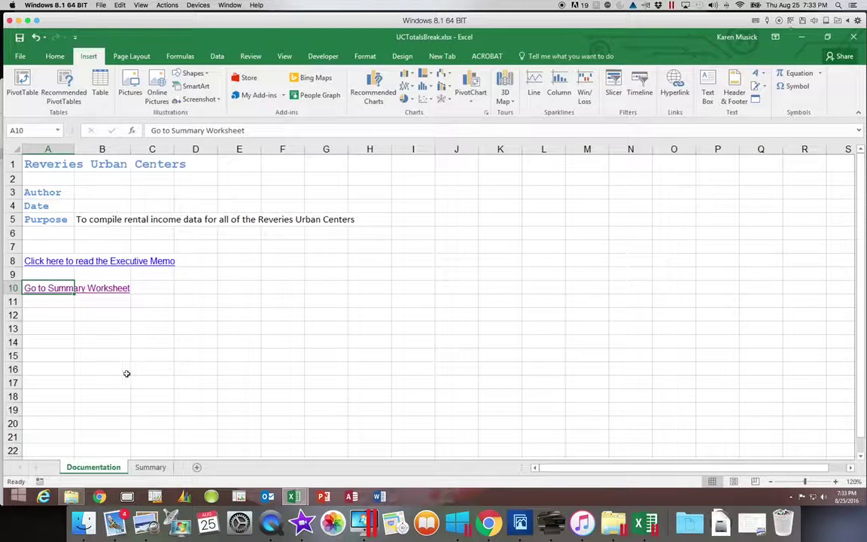
left_click(46, 340)
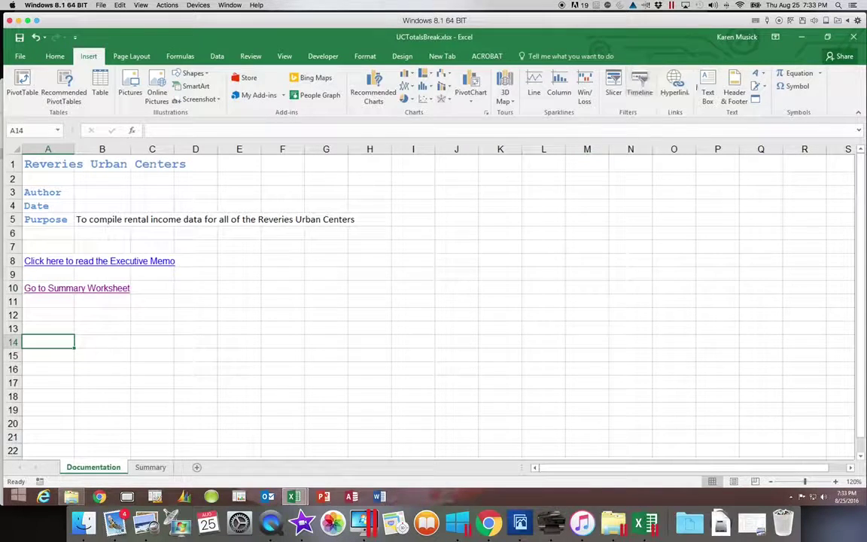
left_click(675, 84)
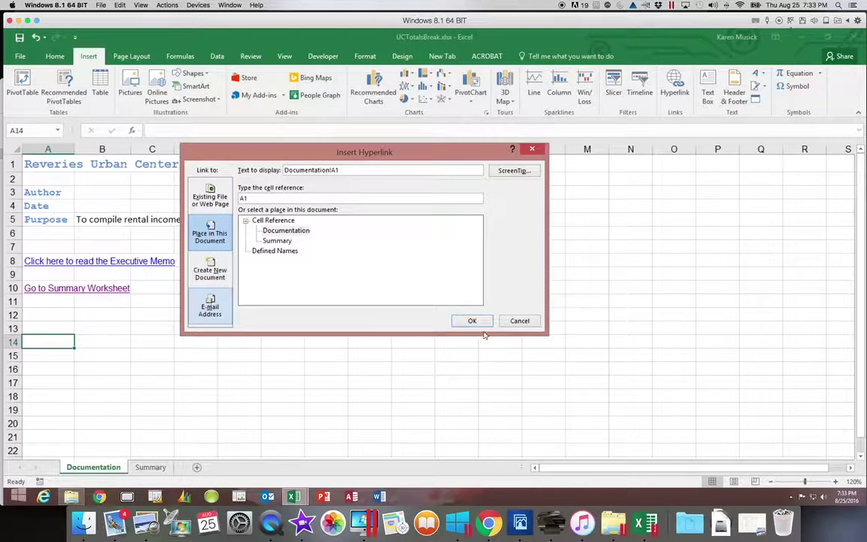
left_click(526, 322)
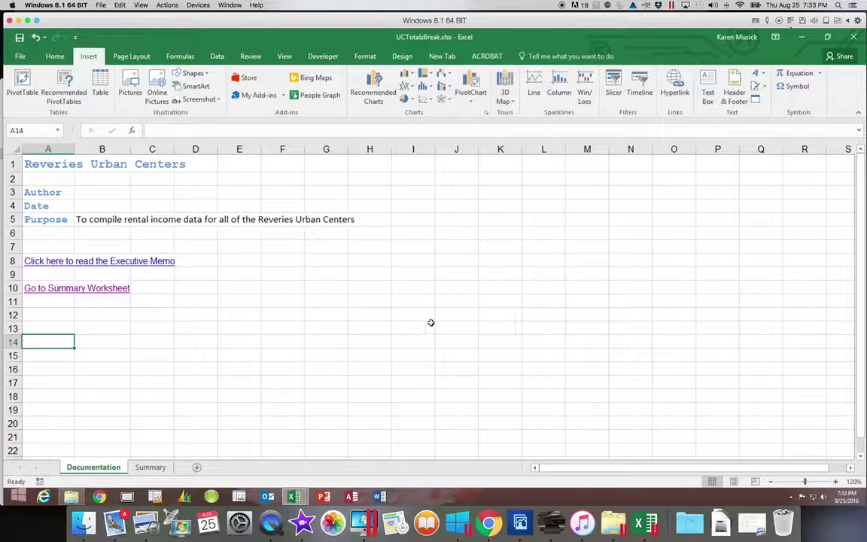